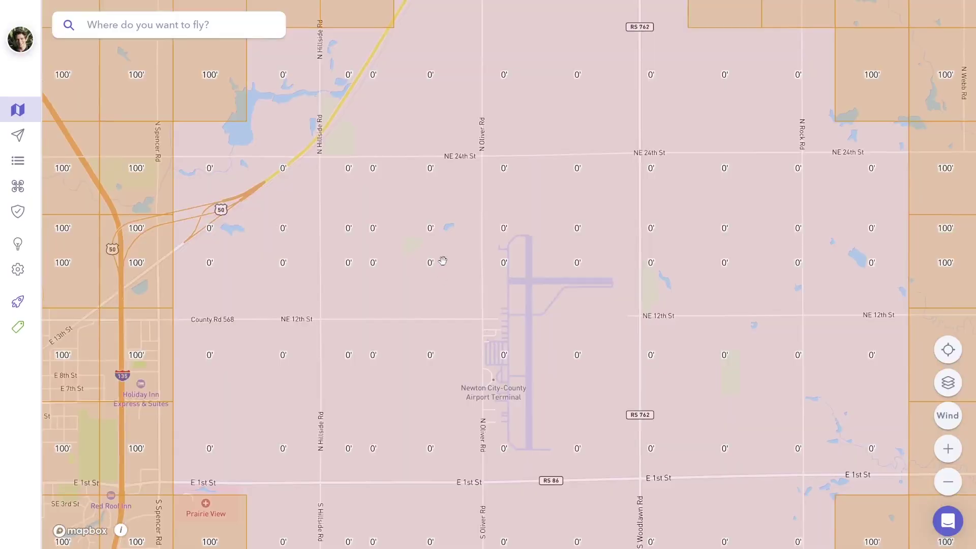
Drop a mission pin by the lake near N Spencer Rd and NE 24th St in Aloft.
left_click(443, 261)
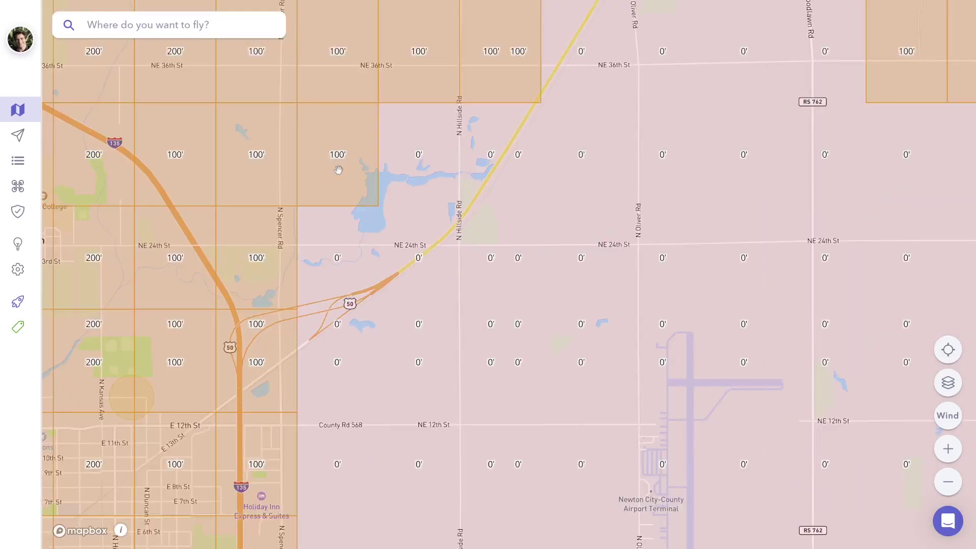
left_click(339, 170)
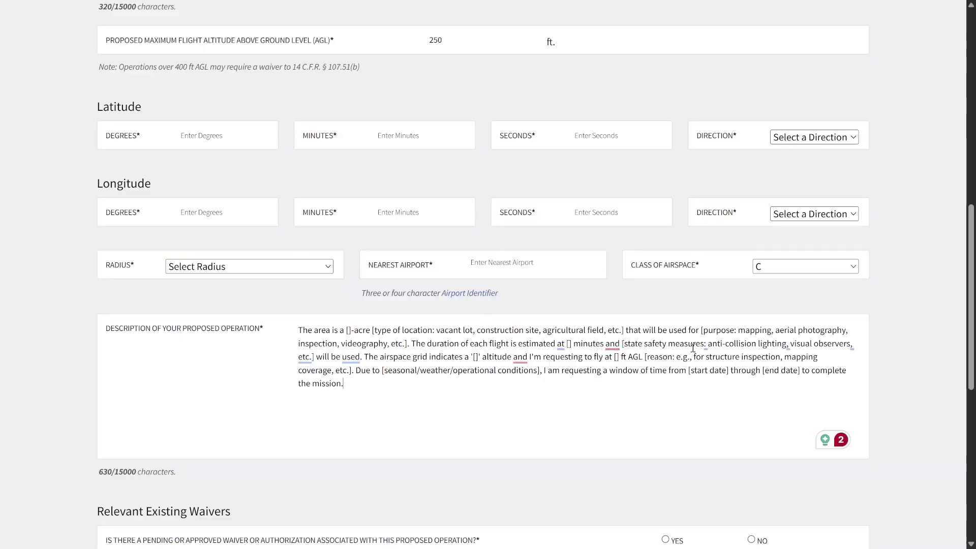
left_click_drag(725, 344, 783, 347)
left_click(764, 355)
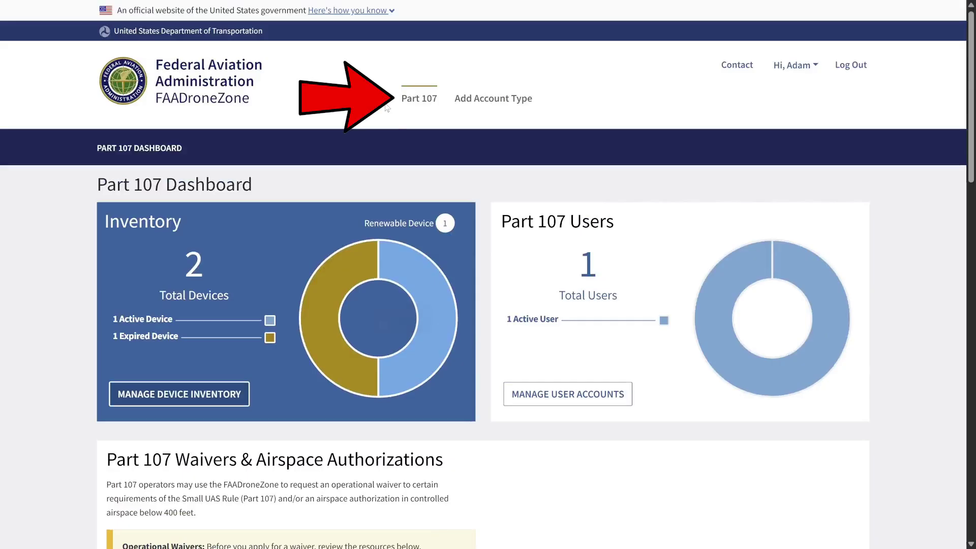
Create a new Part 107 waiver/authorization from the Part 107 Waivers & Airspace Authorizations section.
scroll(498, 389, "down", 7)
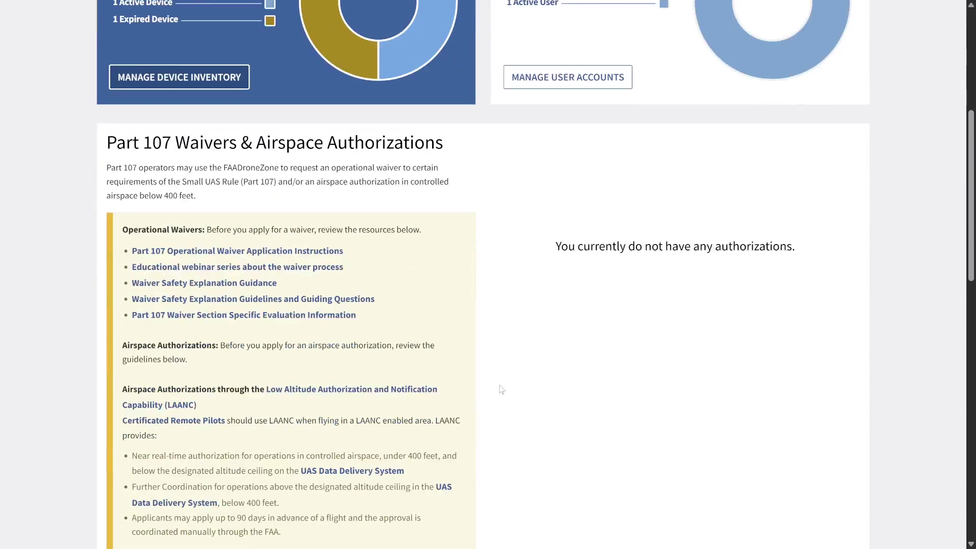
scroll(468, 316, "down", 3)
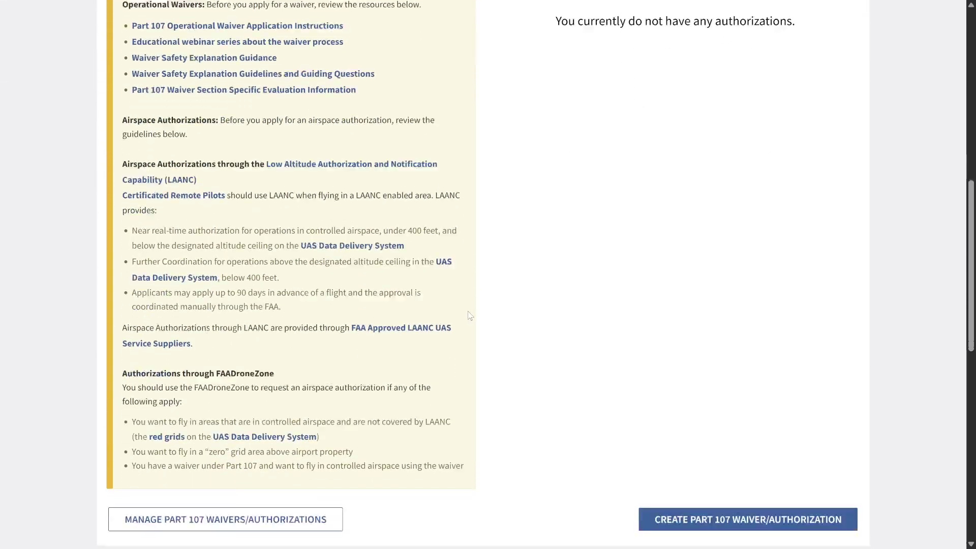
scroll(469, 315, "up", 1)
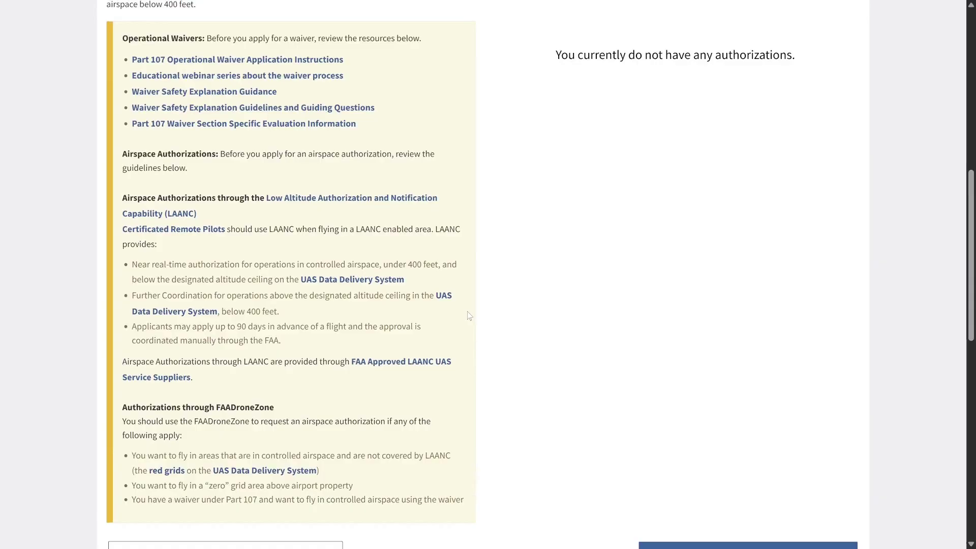
scroll(586, 320, "down", 2)
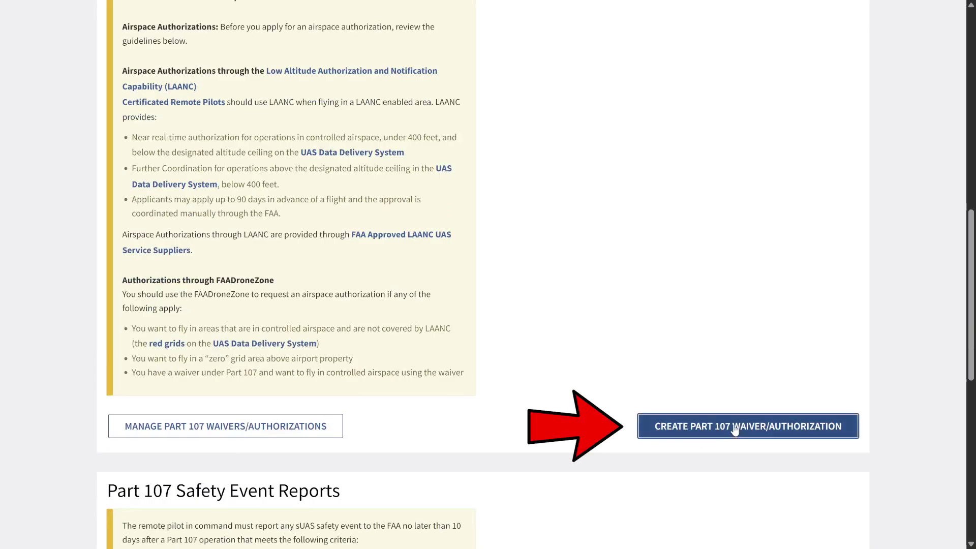
left_click(734, 429)
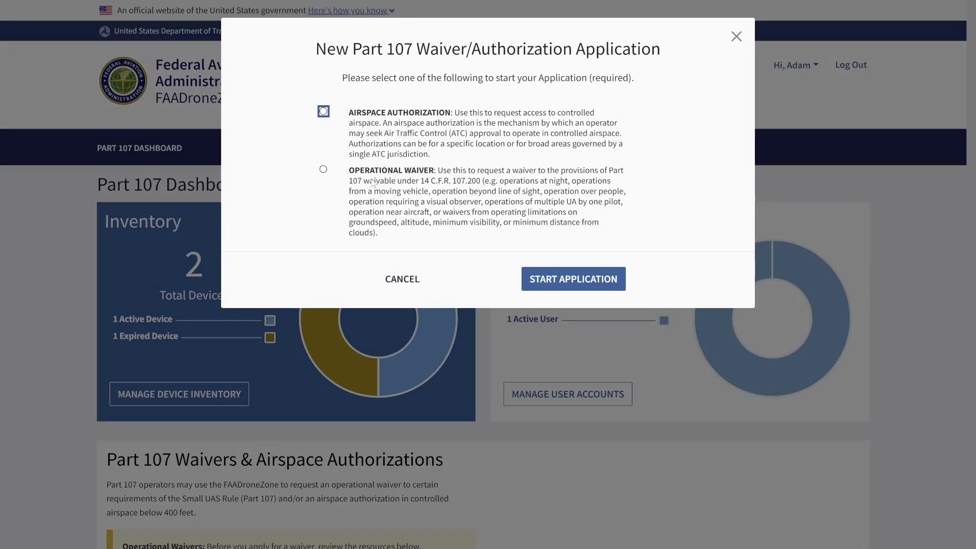
Start an airspace authorization titled 'Construction Progress Photos -- Dallas, TX' and continue to Operation Parameters.
left_click(323, 112)
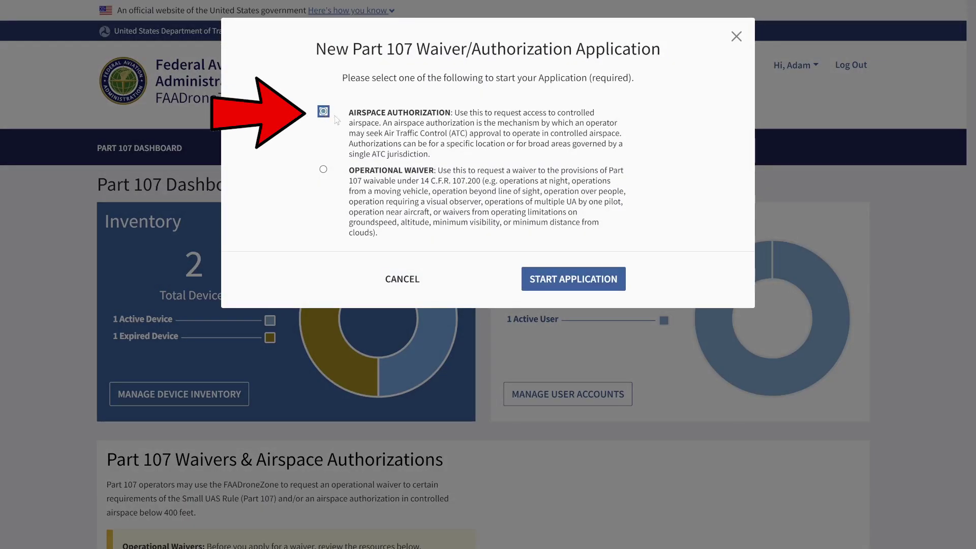
left_click(573, 279)
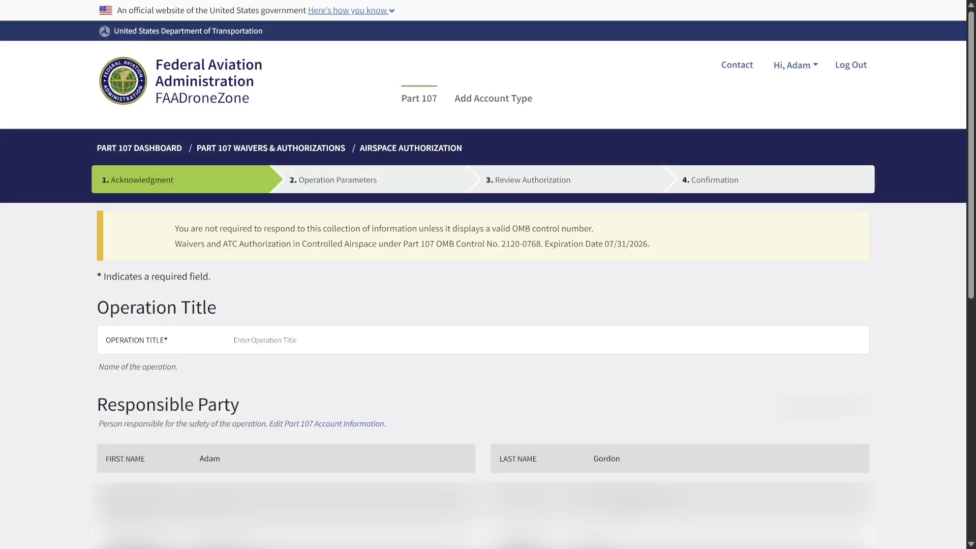
left_click(281, 340)
type("Construction Progress Photos -- Dallas, TX.")
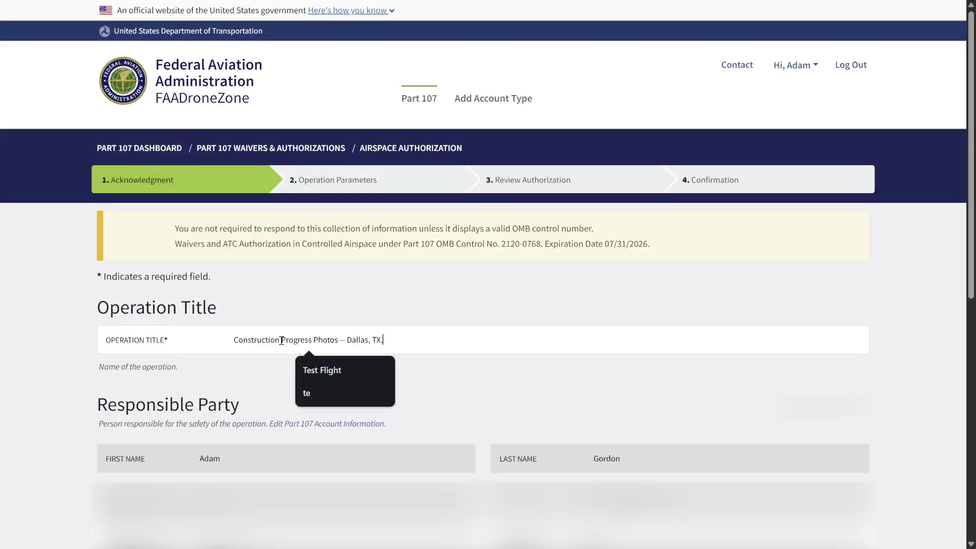
key("BackSpace")
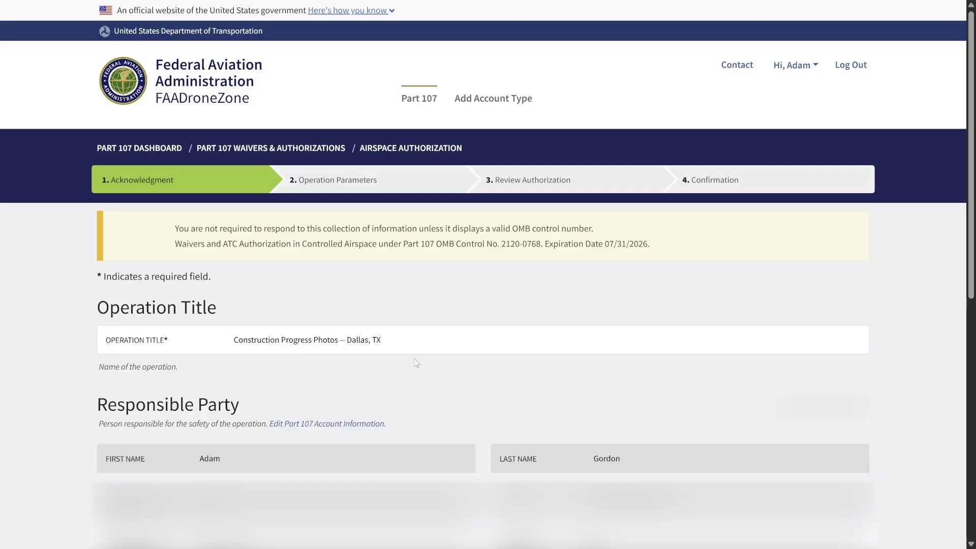
scroll(443, 383, "down", 3)
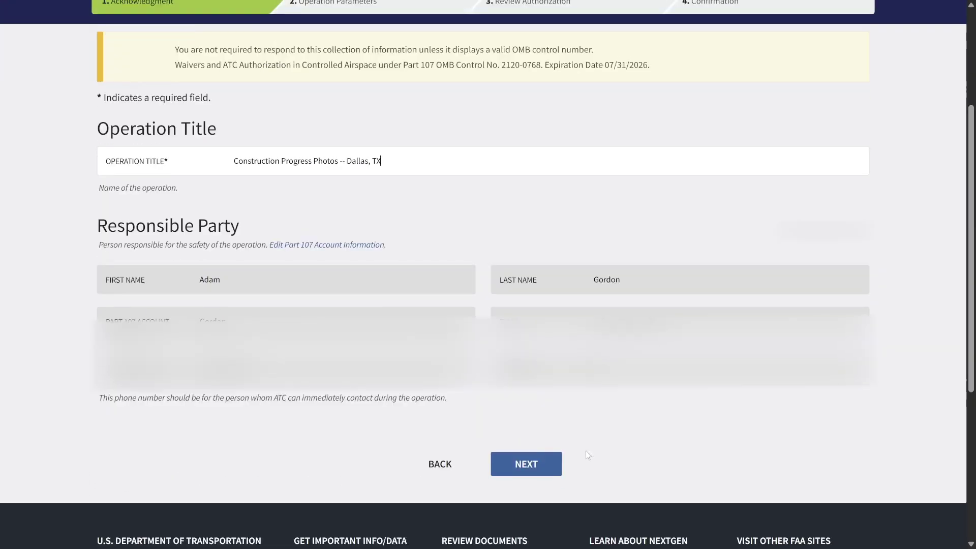
left_click(529, 457)
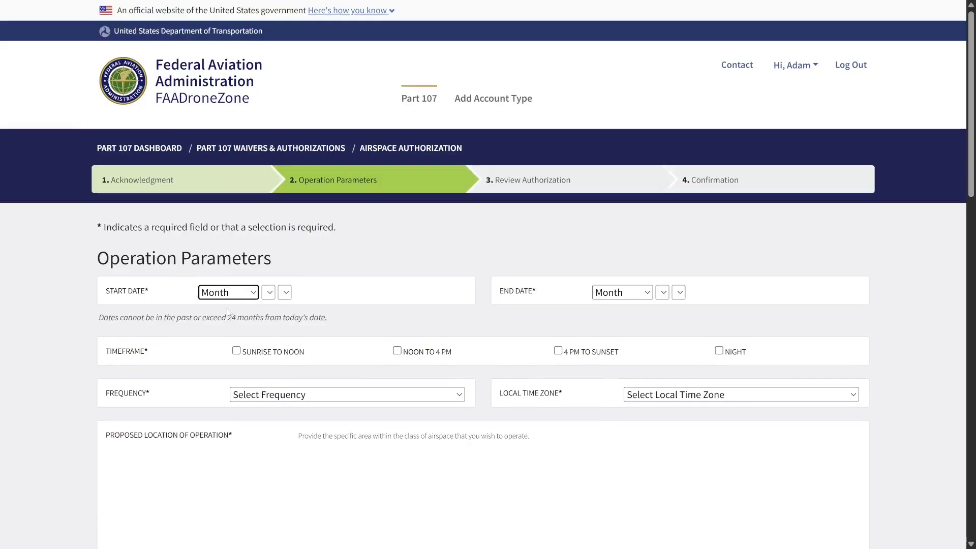
Set the start date to September 1, 2025.
left_click_drag(216, 313, 339, 319)
left_click(341, 319)
left_click(237, 293)
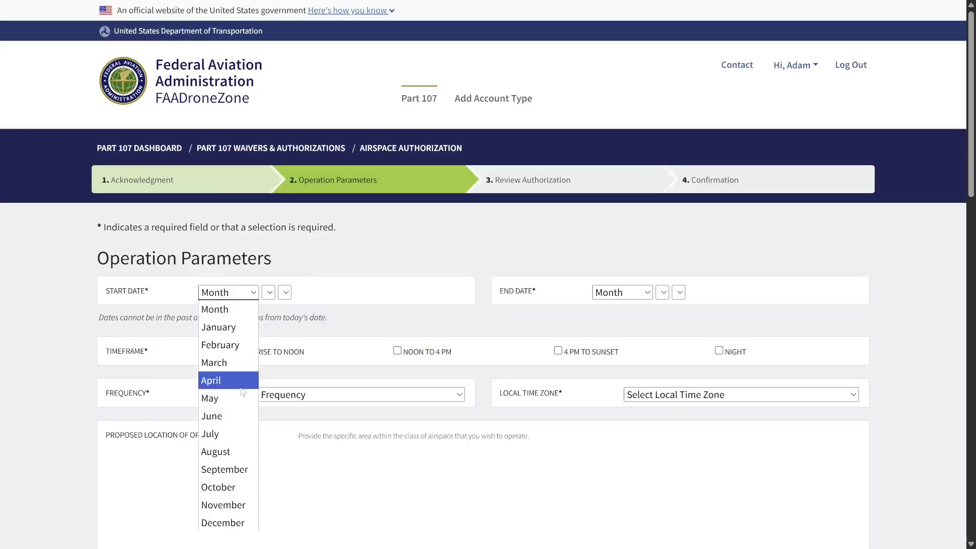
left_click(233, 469)
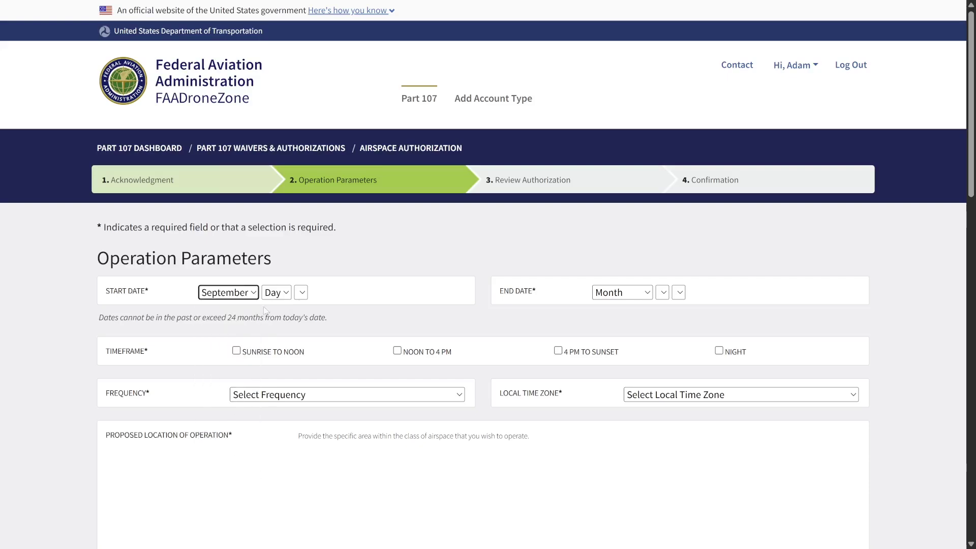
left_click(282, 294)
left_click(280, 31)
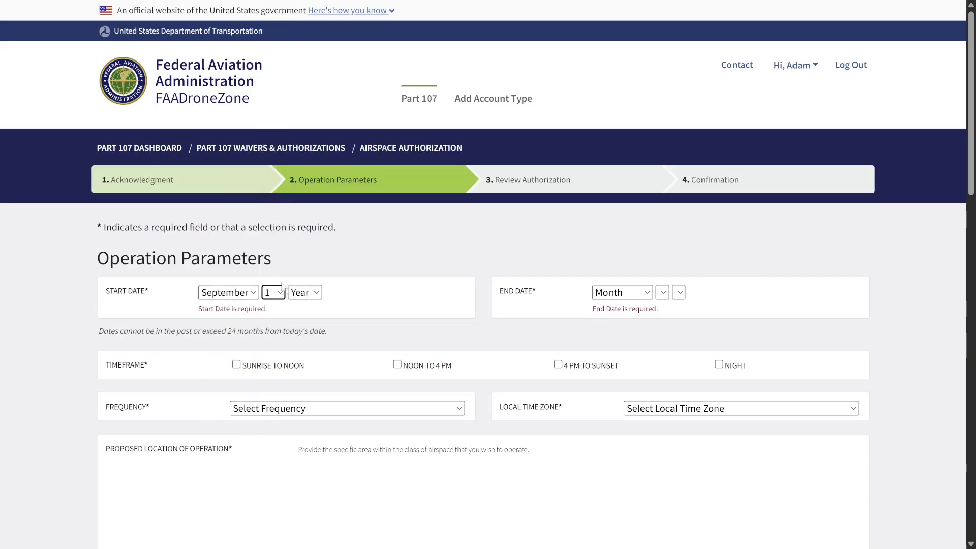
left_click(303, 293)
left_click(302, 327)
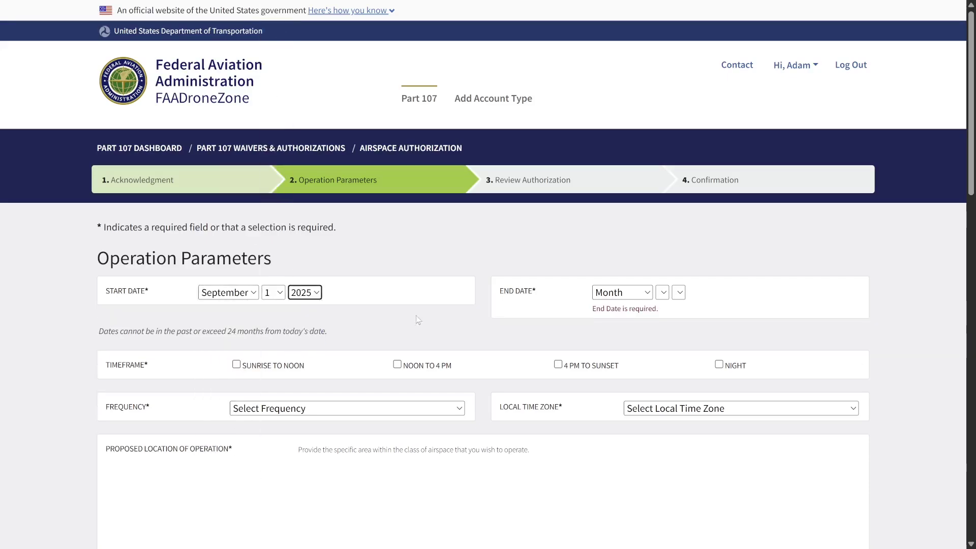
Set the end date to September 7, 2025.
left_click(633, 294)
left_click(618, 470)
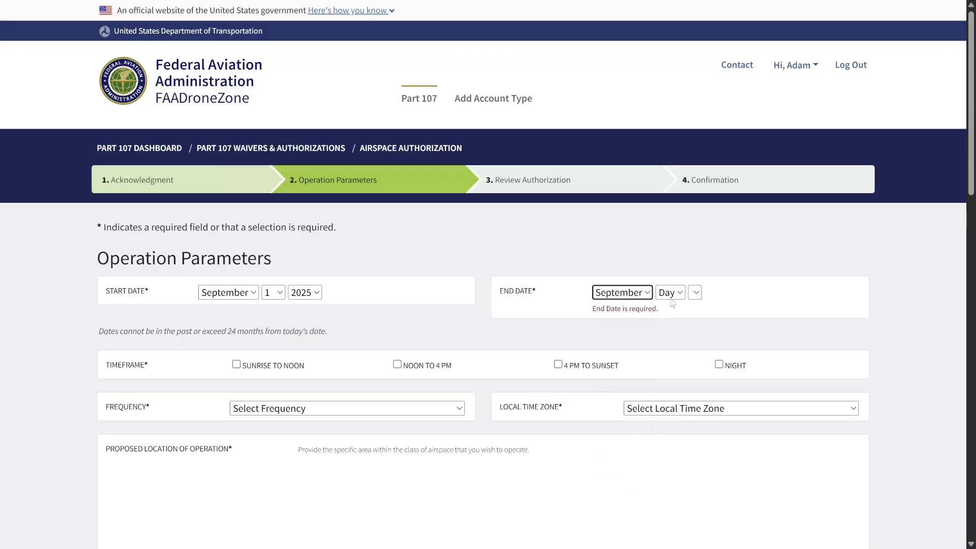
left_click(670, 292)
left_click(669, 137)
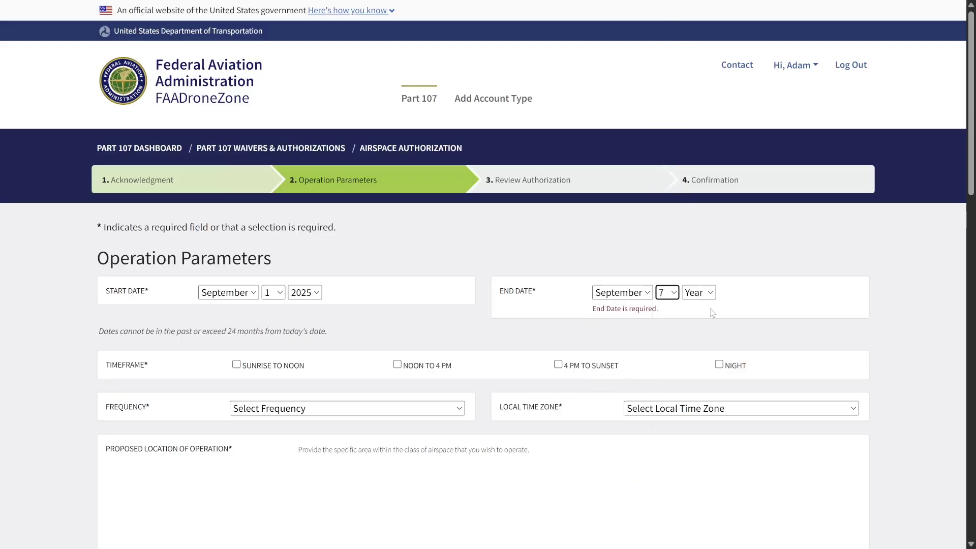
left_click(698, 292)
left_click(700, 328)
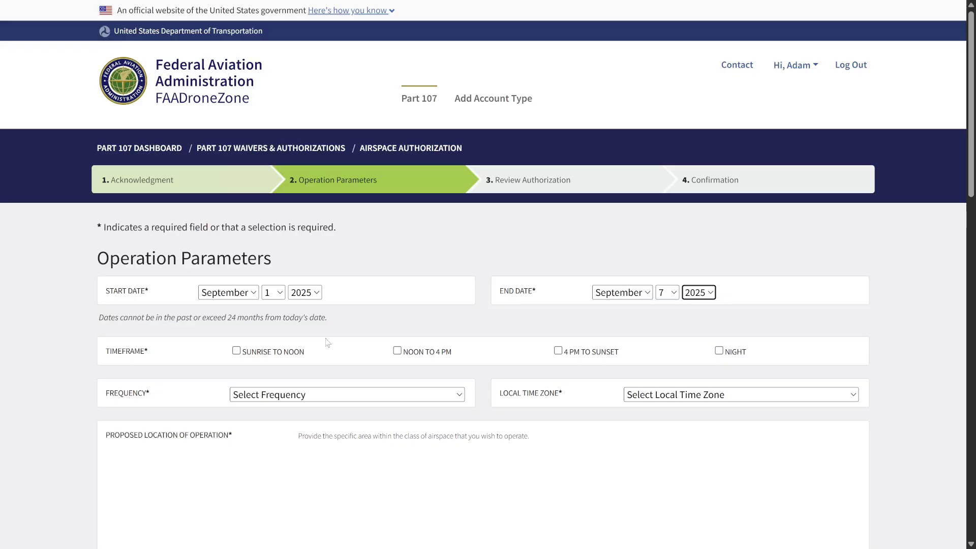
Select the Sunrise to Noon, Noon to 4 PM and 4 PM to Sunset timeframes.
left_click(237, 350)
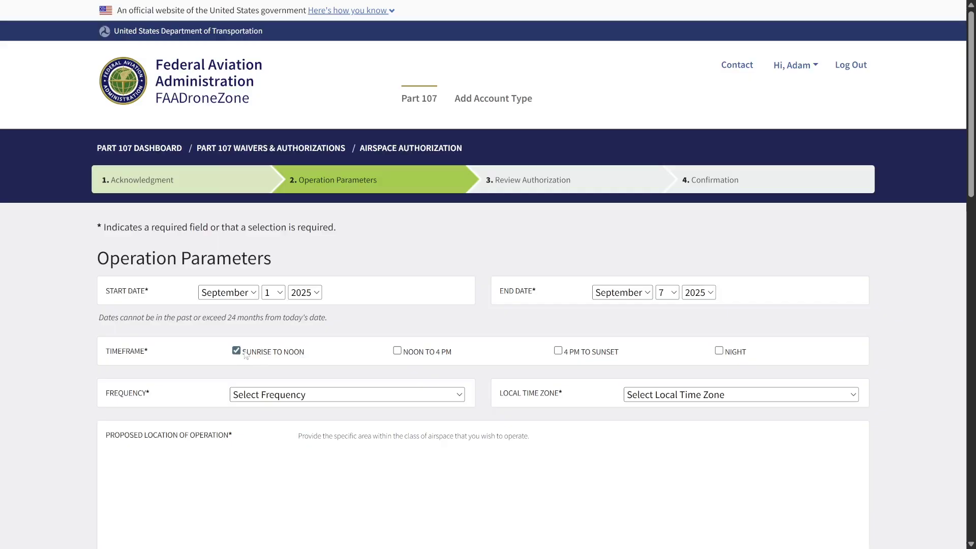
left_click(398, 350)
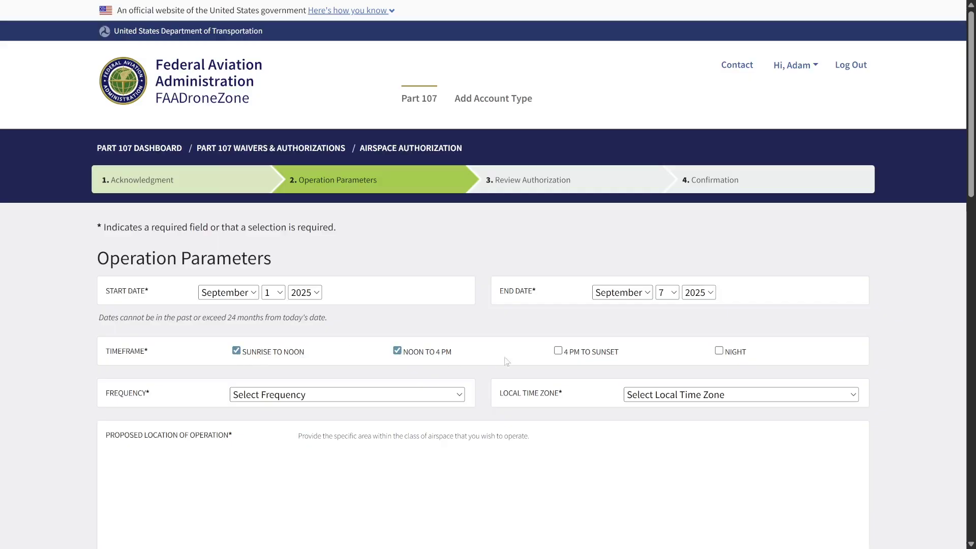
left_click(558, 351)
Set frequency to Bi-weekly and time zone to Pacific Standard Time, then paste the location template.
scroll(605, 389, "down", 1)
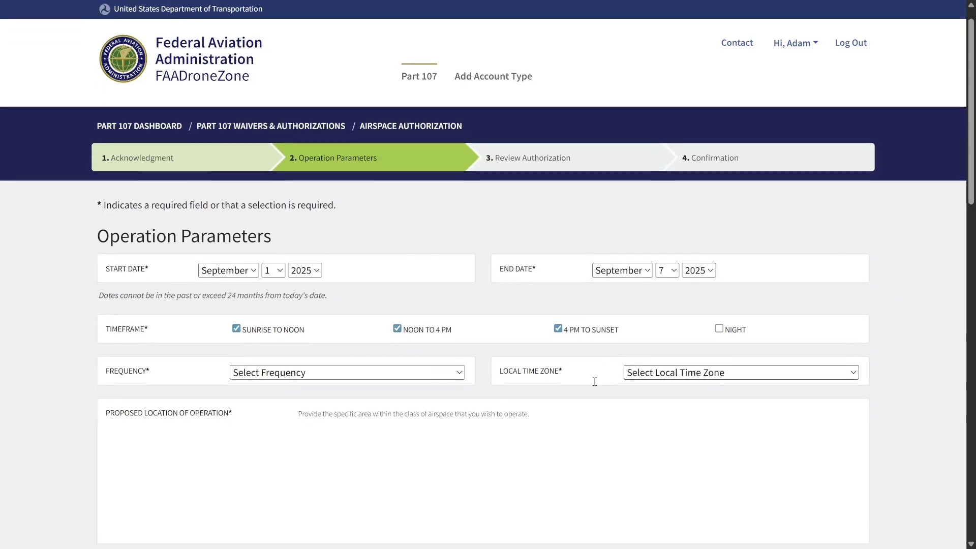
left_click(333, 393)
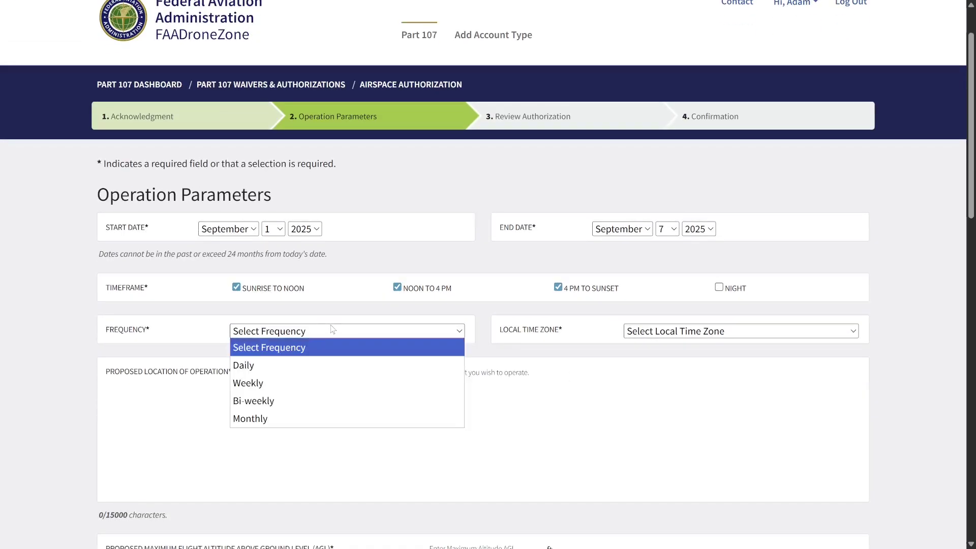
left_click(288, 402)
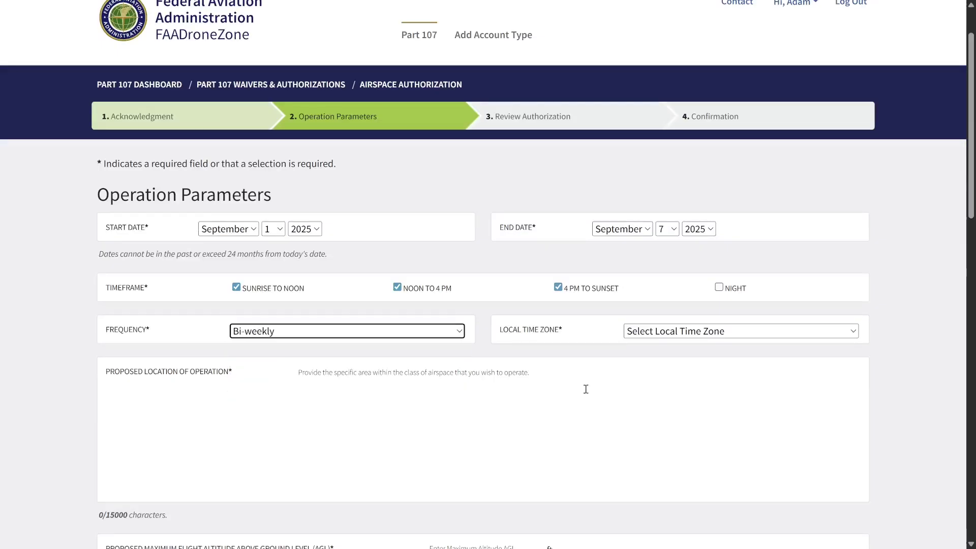
left_click(703, 333)
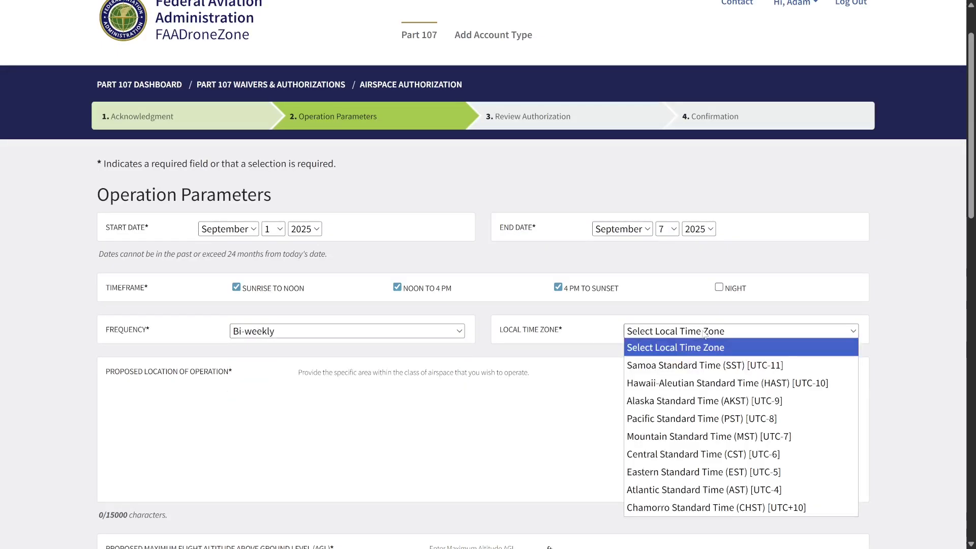
left_click(687, 418)
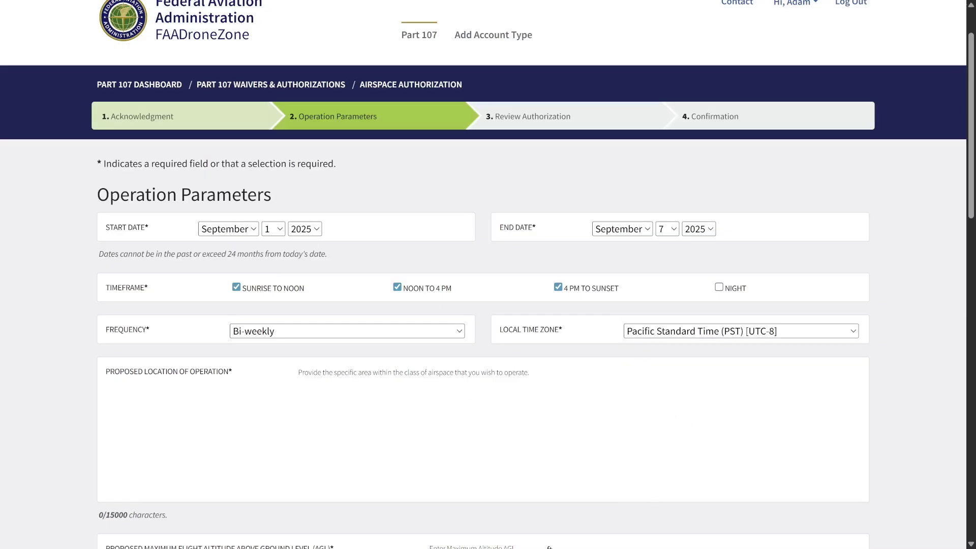
left_click(338, 376)
type("Flight operations will occur within a [BLANK]-foot radius of coordinates [latitude, longitude], located at [general location description, e.g., intersection, address, landmark] in [City, State]. The operational area is within [Class ] controlled airspace, approximately [BLANK] NM from [Nearest Airport Name/Identifier].")
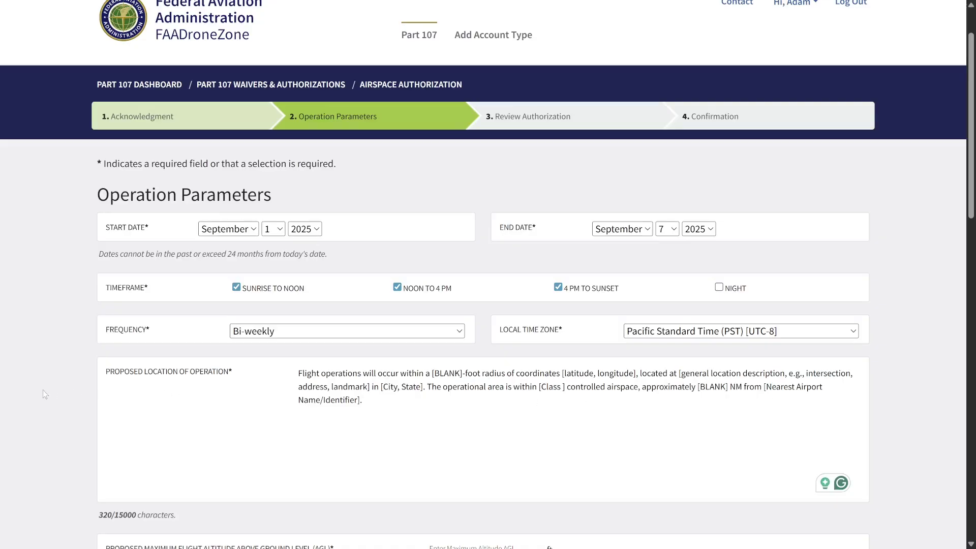
scroll(43, 390, "down", 1)
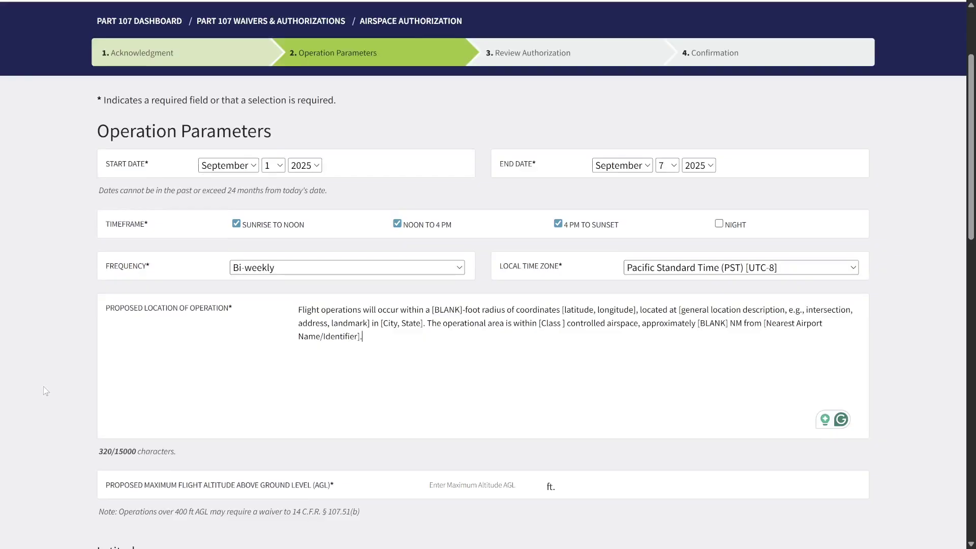
scroll(43, 390, "down", 3)
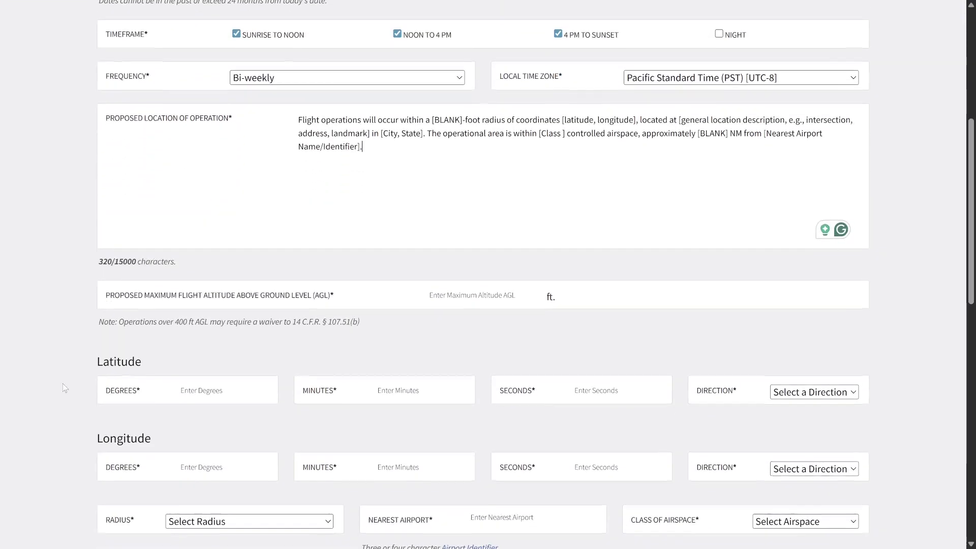
Enter a 250 ft maximum altitude AGL and choose class C airspace.
left_click(474, 293)
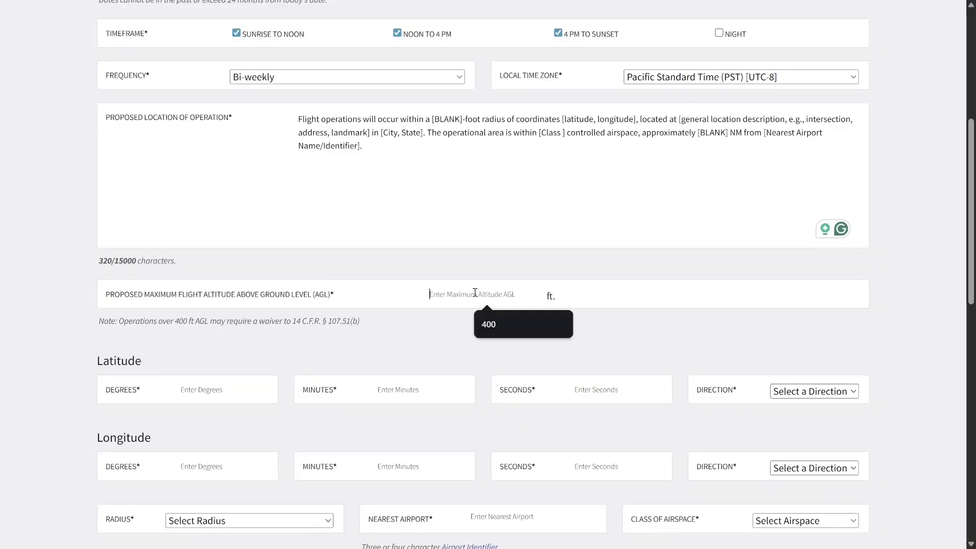
type("250")
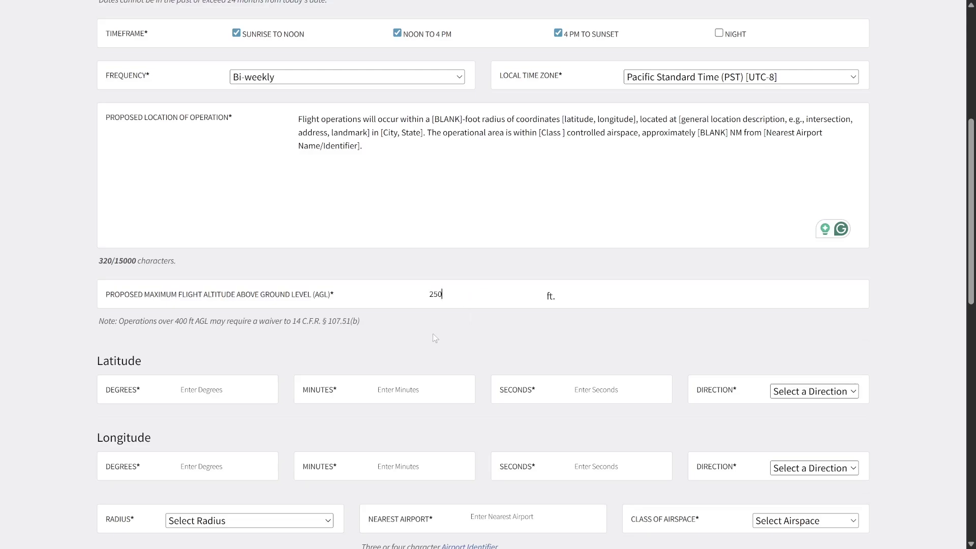
scroll(435, 338, "down", 1)
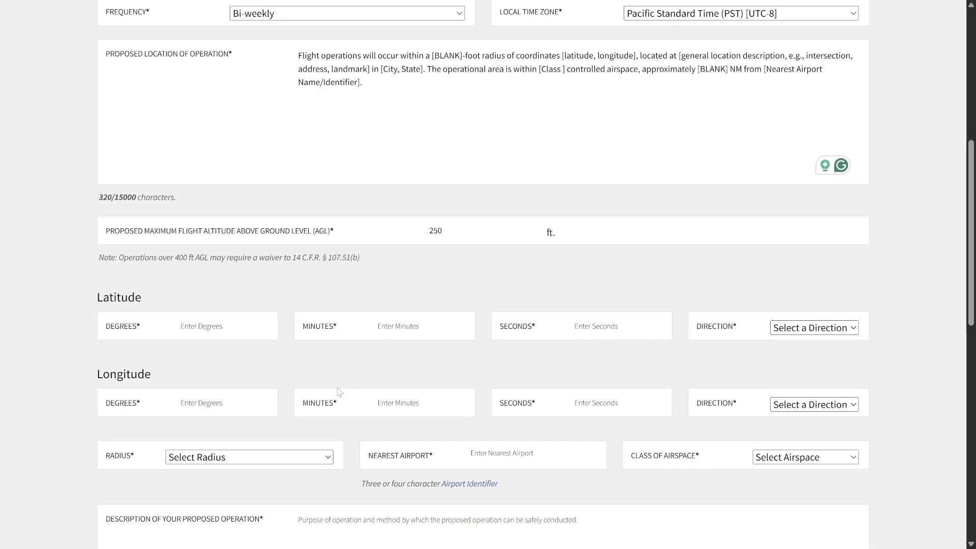
scroll(339, 392, "down", 1)
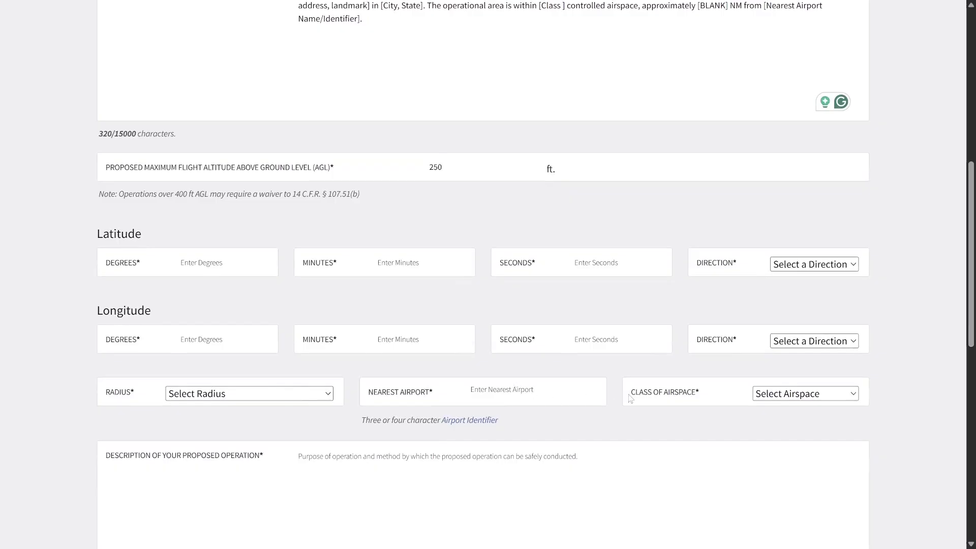
left_click(801, 399)
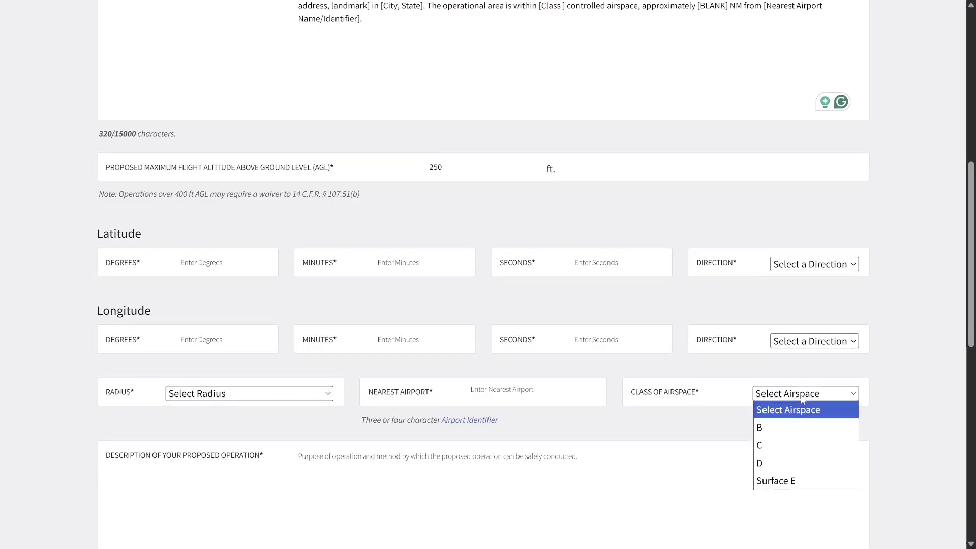
left_click(793, 445)
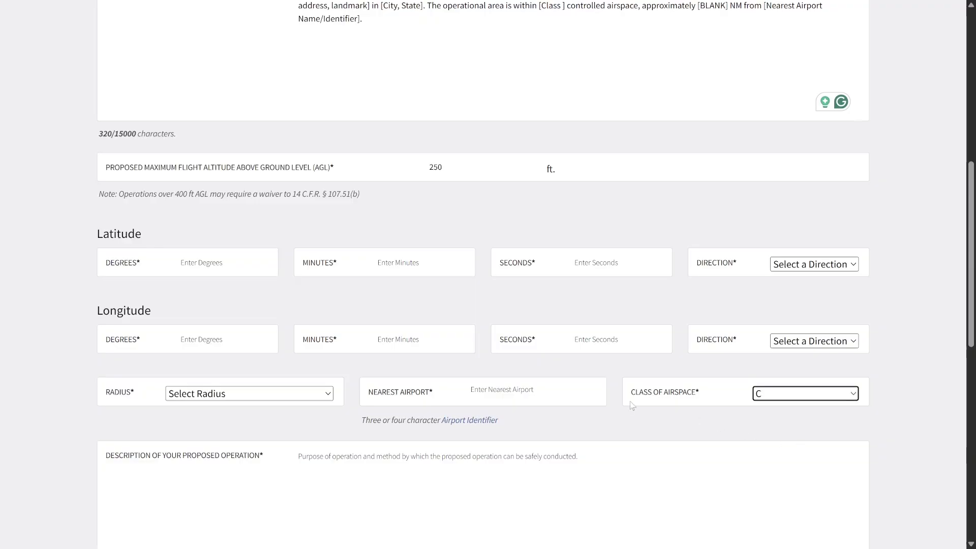
scroll(559, 401, "down", 3)
left_click(375, 331)
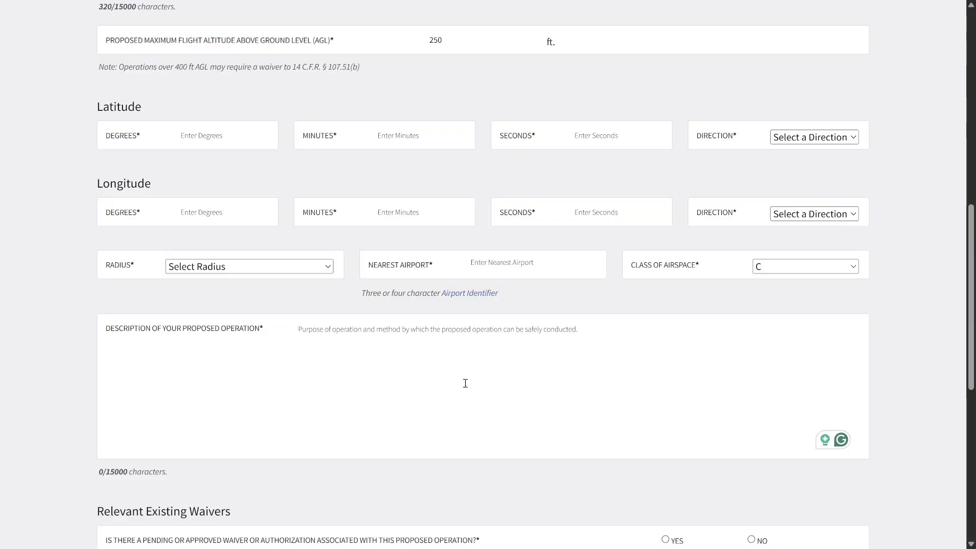
Paste the template operation description and answer No to the relevant existing waivers question.
type("The area is a []-acre [type of location: vacant lot, construction site, agricultural field, etc.] that will be used for [purpose: mapping, aerial photography, inspection, videography, etc.]. The duration of each flight is estimated at [] minutes and [state safety measures: anti-collision lighting, visual observers, etc.] will be used. The airspace grid indicates a '[]' altitude and I'm requesting to fly at [] ft AGL [reason: e.g., for structure inspection, mapping coverage, etc.]. Due to [seasonal/weather/operational conditions], I am requesting a window of time from [start date] through [end date] to complete the mission.")
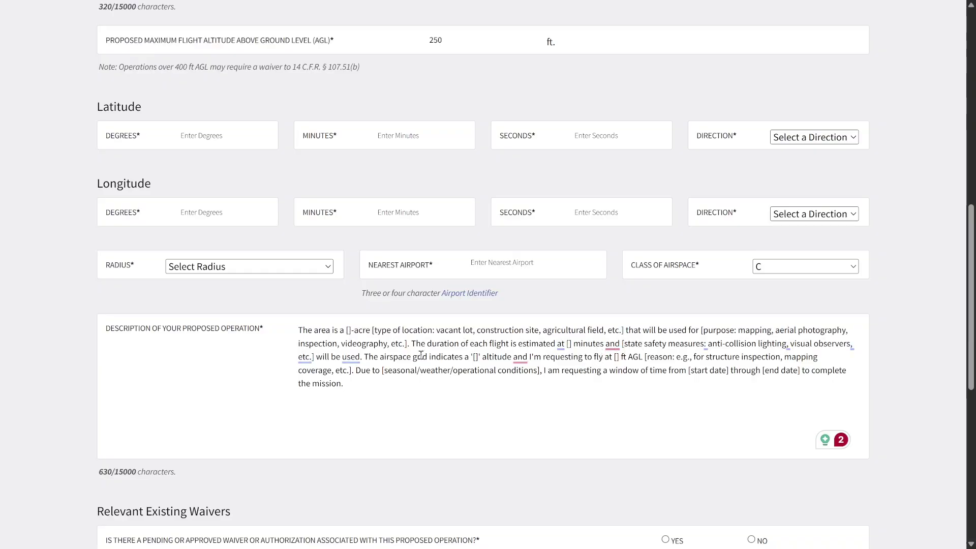
left_click_drag(726, 346, 786, 346)
left_click(761, 356)
scroll(531, 379, "down", 3)
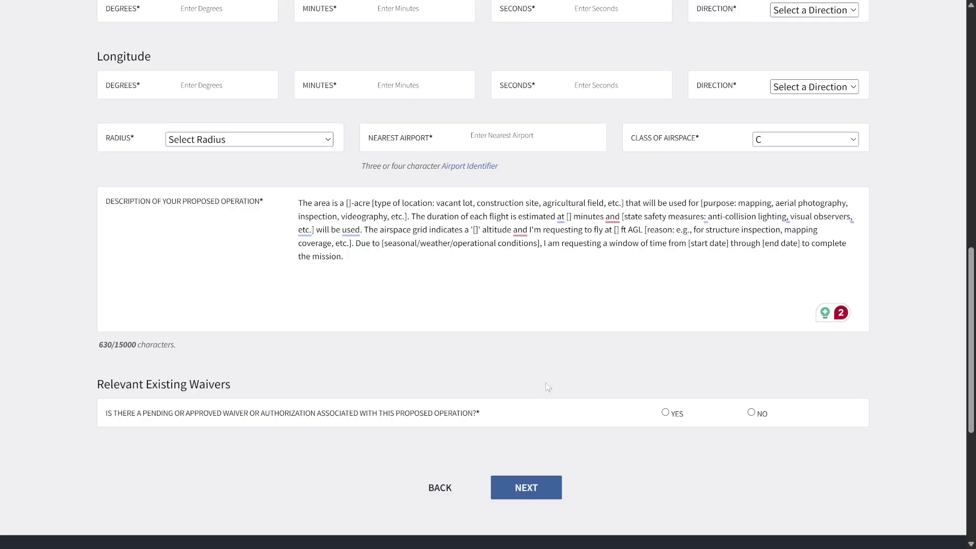
left_click(752, 413)
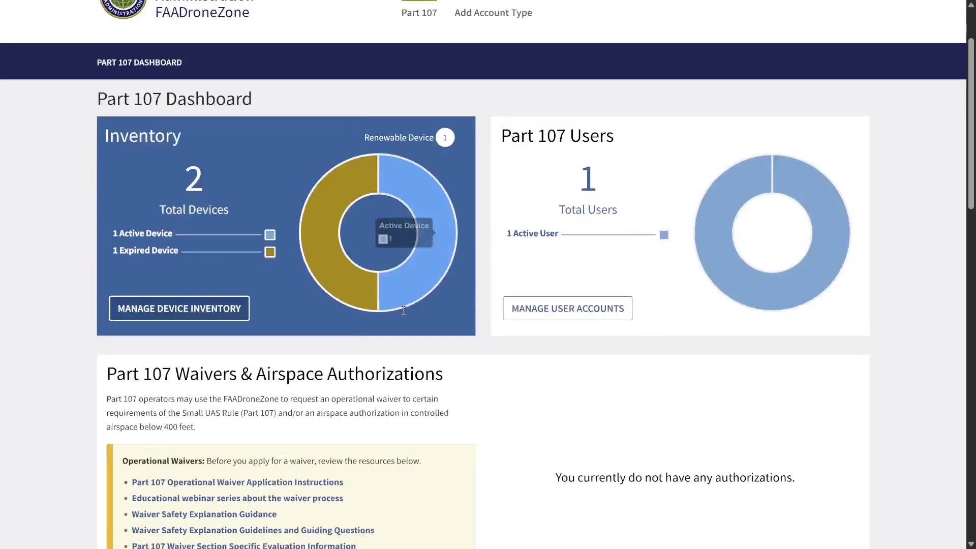
Open Manage Part 107 Waivers/Authorizations from the dashboard.
scroll(282, 251, "down", 12)
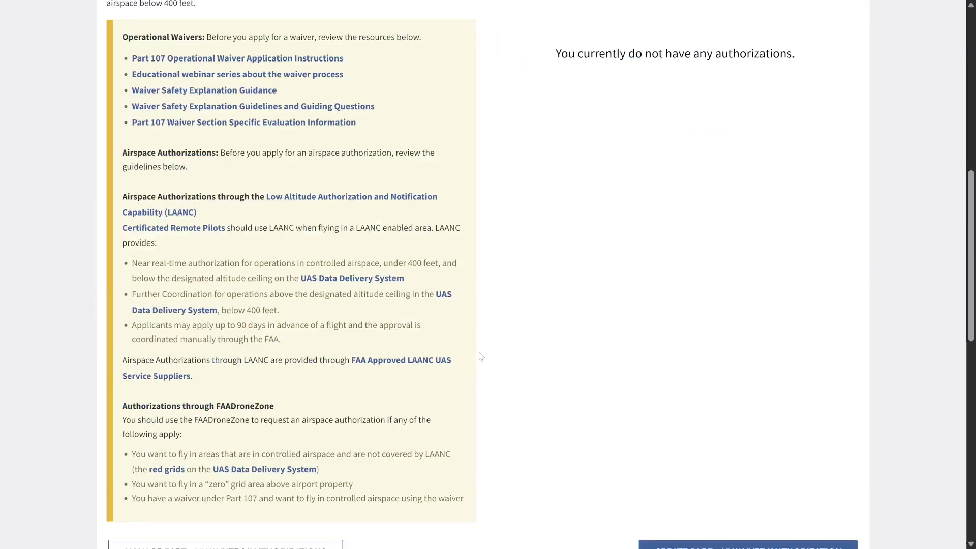
left_click(280, 247)
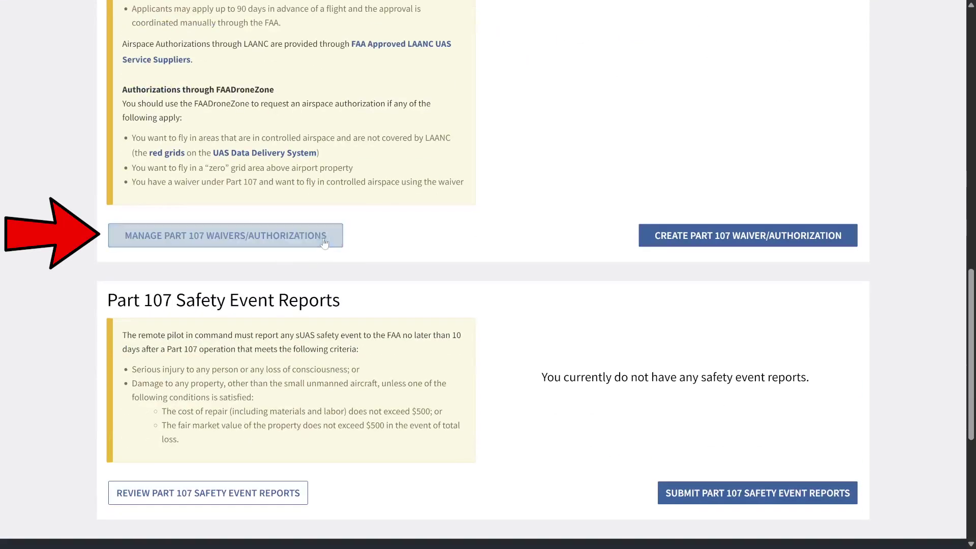